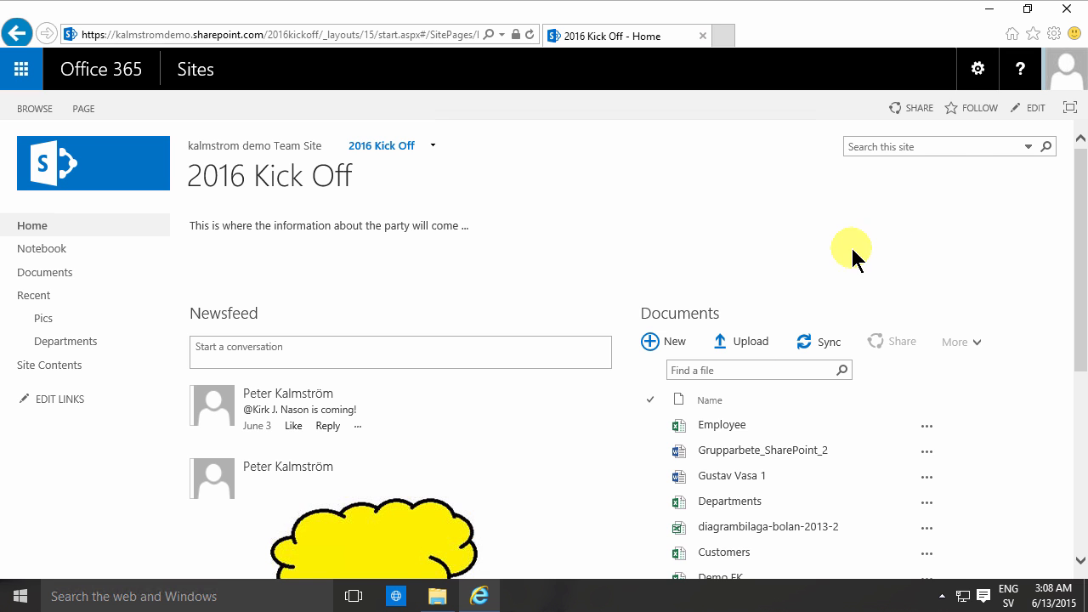
Switch the 2016 Kick Off home page into edit mode.
{"action": "left_click", "coordinate": [1035, 109]}
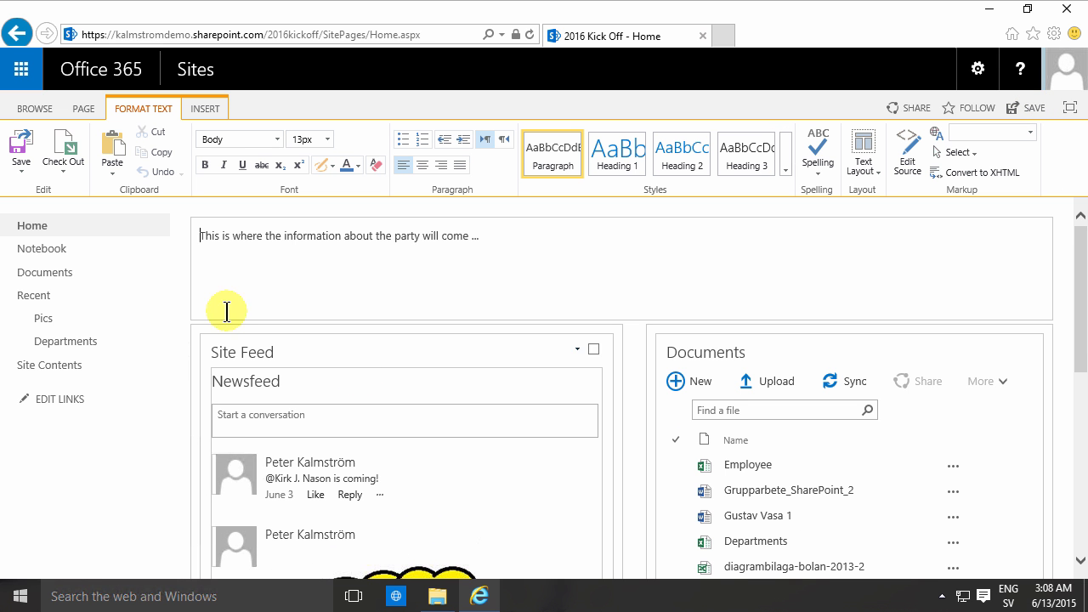
View the Pics picture library in a second browser tab.
{"action": "right_click", "coordinate": [44, 327]}
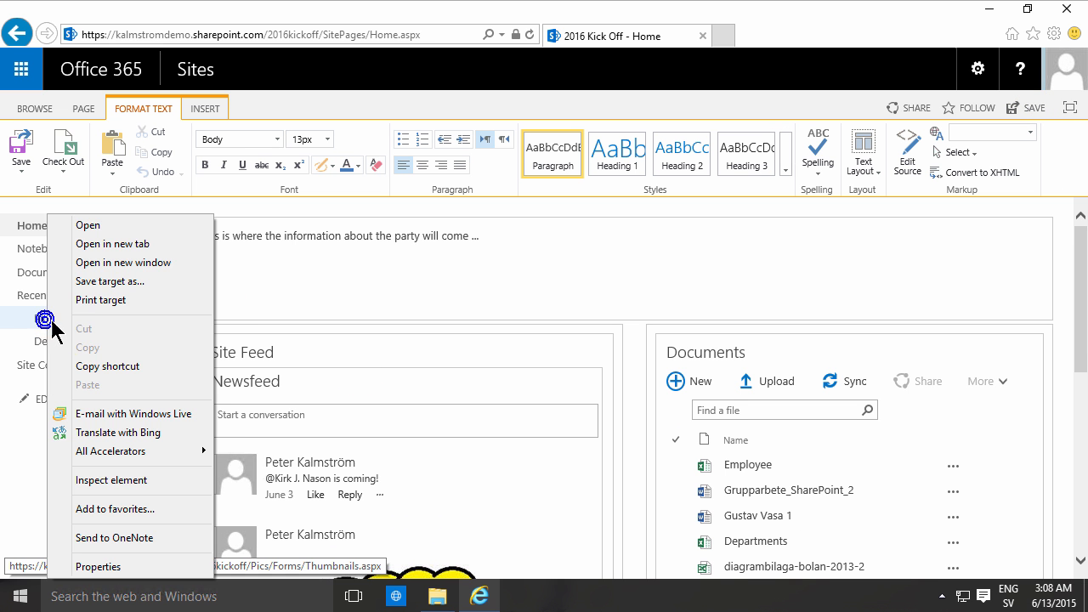
{"action": "left_click", "coordinate": [114, 244]}
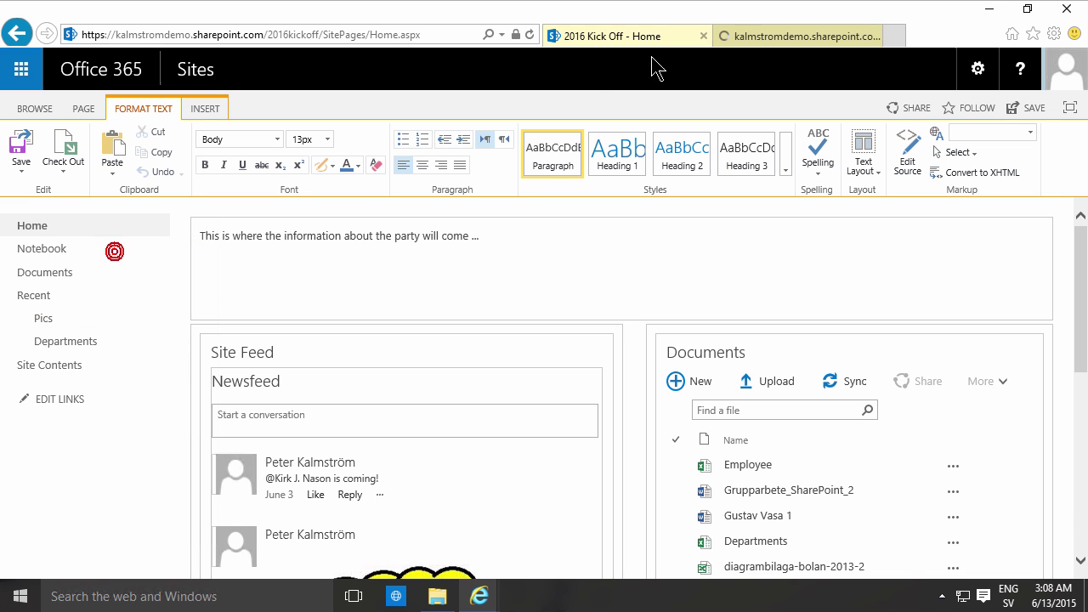
{"action": "left_click", "coordinate": [758, 36]}
{"action": "scroll", "coordinate": [548, 363], "scroll_direction": "down", "scroll_amount": 5}
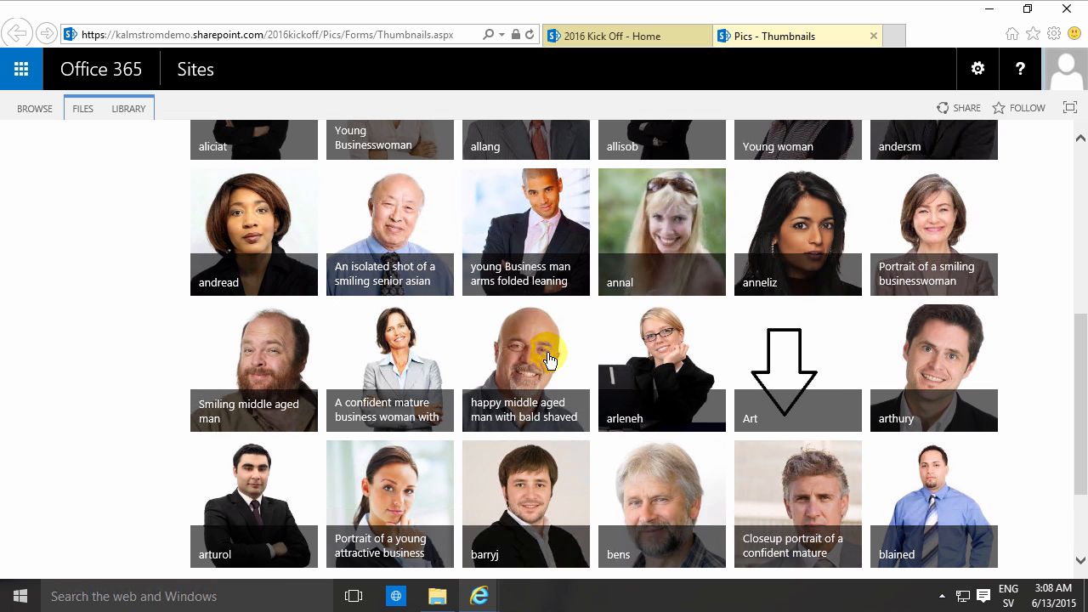
{"action": "scroll", "coordinate": [549, 359], "scroll_direction": "up", "scroll_amount": 5}
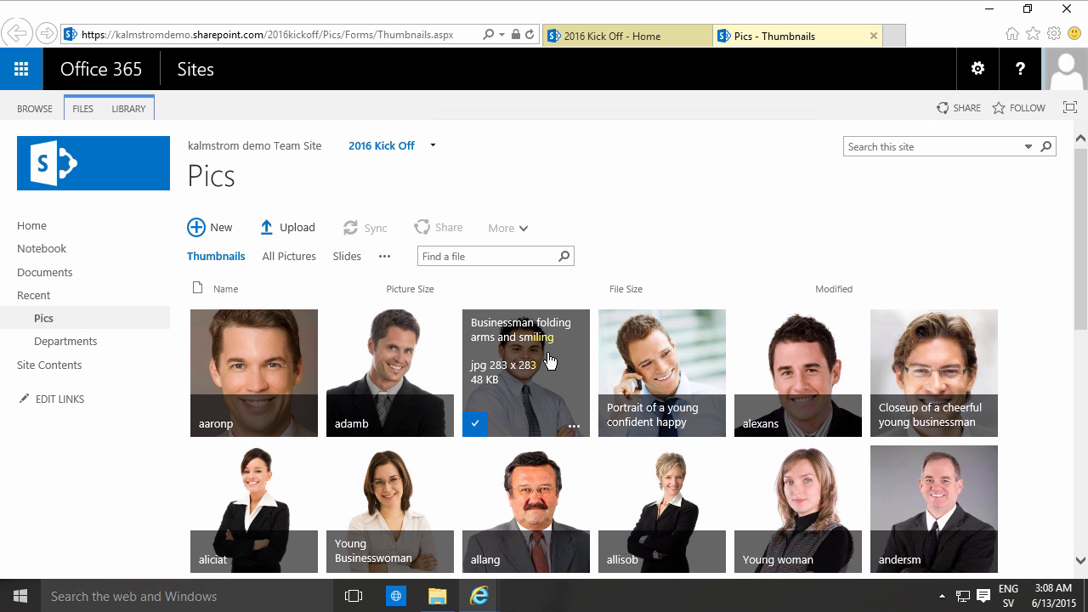
{"action": "scroll", "coordinate": [467, 413], "scroll_direction": "down", "scroll_amount": 1}
{"action": "scroll", "coordinate": [467, 413], "scroll_direction": "down", "scroll_amount": 2}
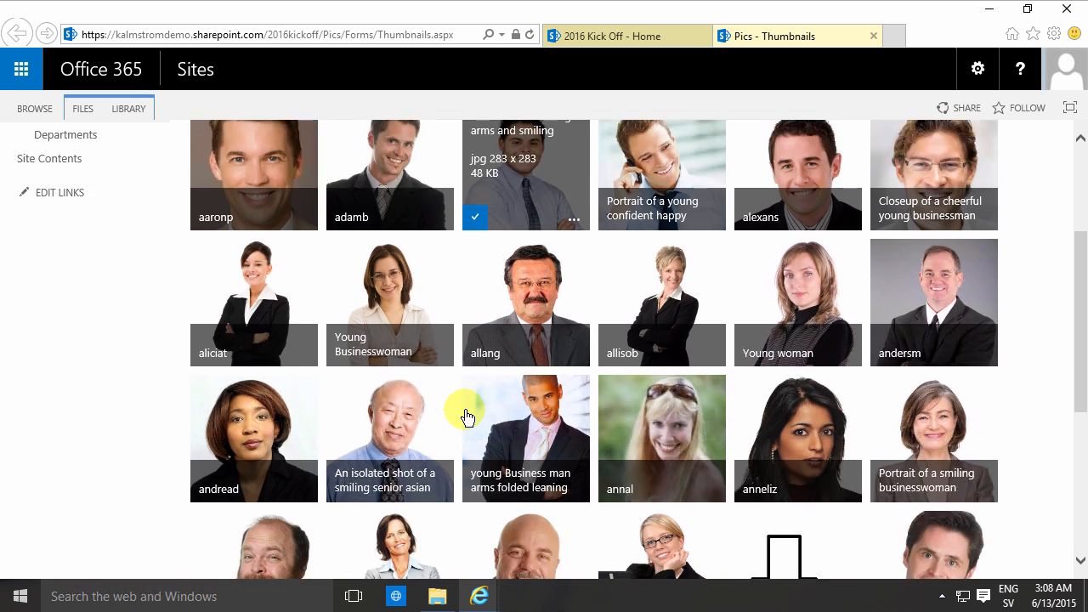
{"action": "scroll", "coordinate": [466, 416], "scroll_direction": "down", "scroll_amount": 1}
{"action": "scroll", "coordinate": [466, 414], "scroll_direction": "up", "scroll_amount": 4}
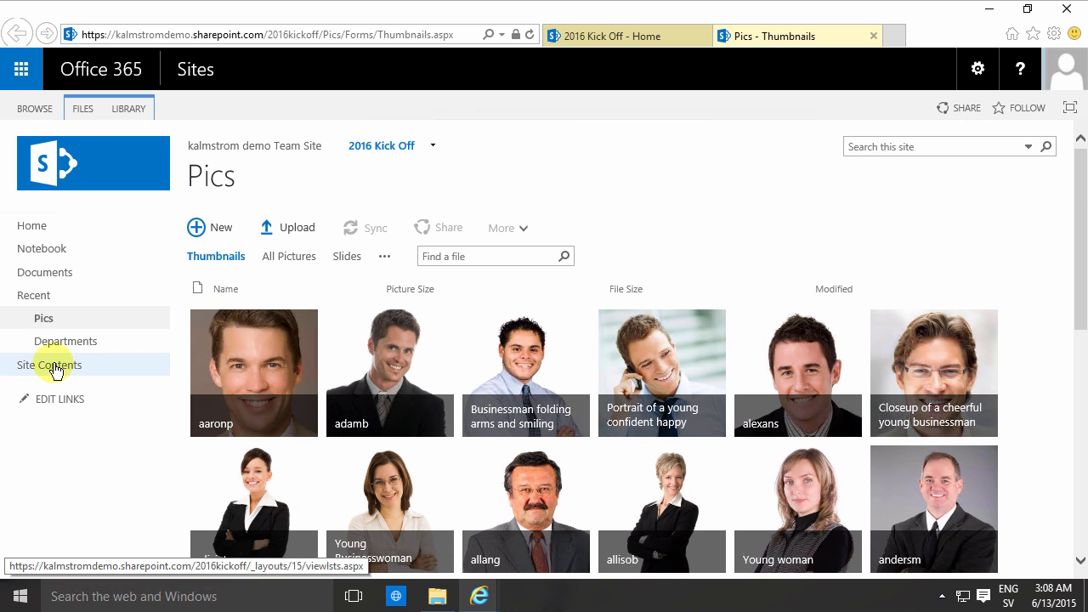
Browse Site Contents and the add-an-app catalog, then return to the 2016 Kick Off site.
{"action": "left_click", "coordinate": [54, 365]}
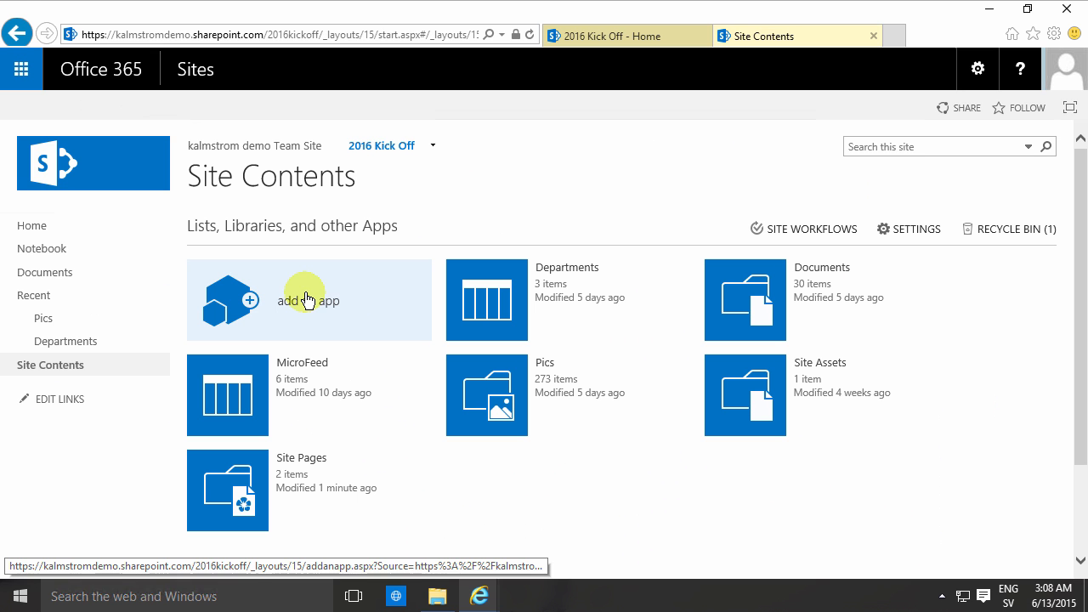
{"action": "left_click", "coordinate": [304, 292]}
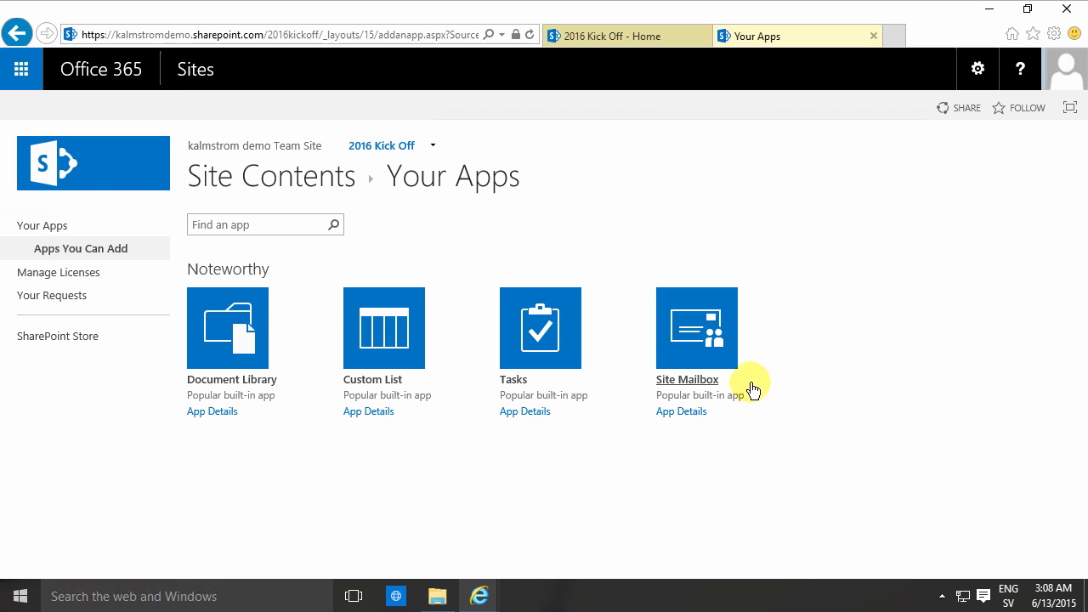
{"action": "scroll", "coordinate": [752, 390], "scroll_direction": "down", "scroll_amount": 3}
{"action": "left_click", "coordinate": [678, 343]}
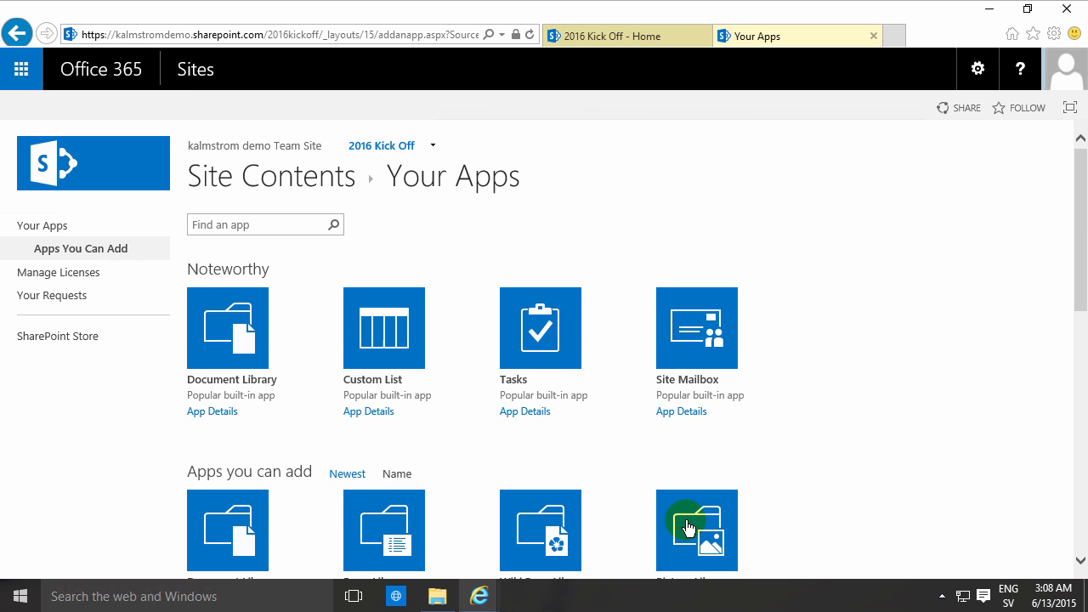
{"action": "left_click", "coordinate": [380, 151]}
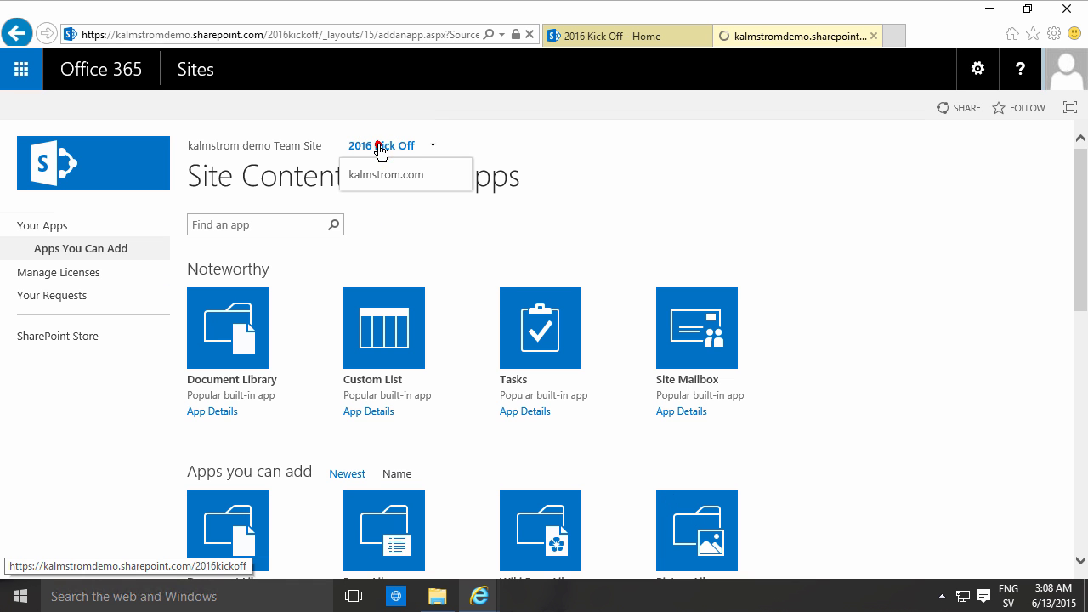
Back on the edited home page, place the cursor after the party text and start inserting a web part.
{"action": "left_click", "coordinate": [644, 39]}
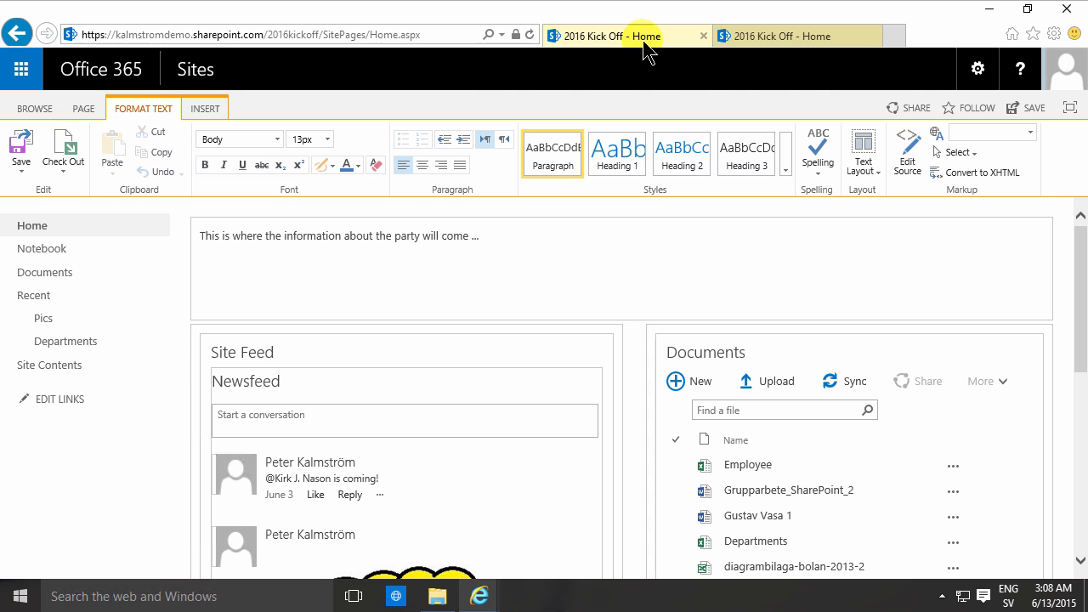
{"action": "left_click", "coordinate": [505, 237]}
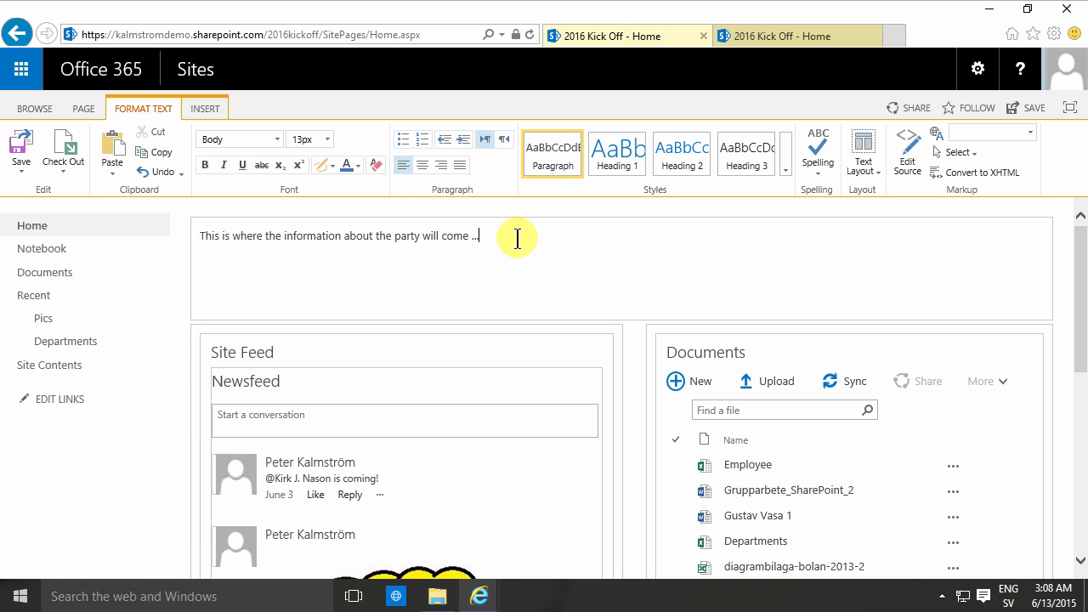
{"action": "left_click", "coordinate": [215, 109]}
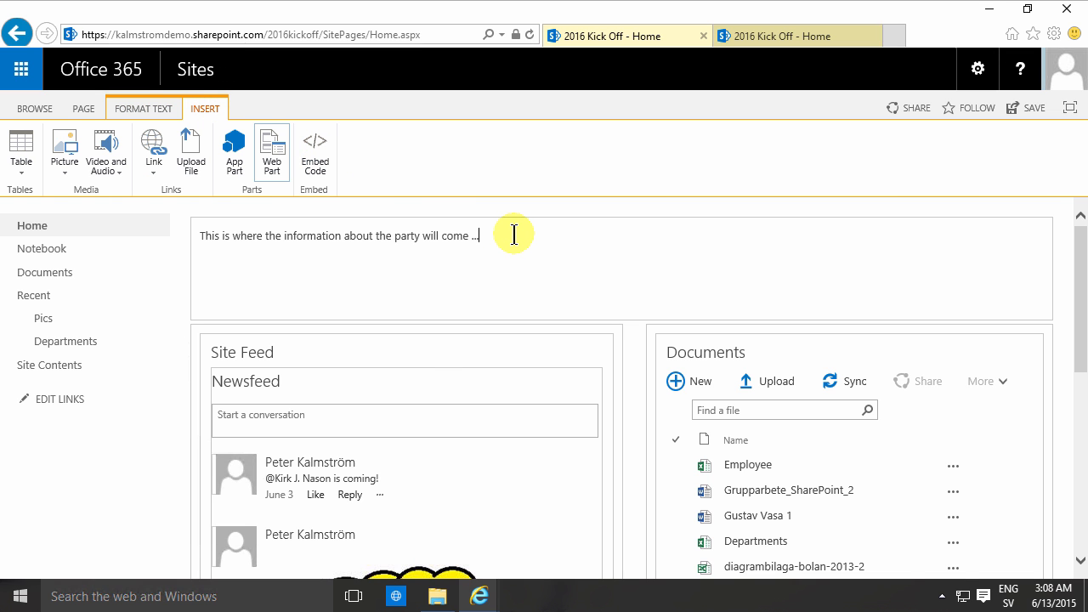
{"action": "left_click", "coordinate": [272, 151]}
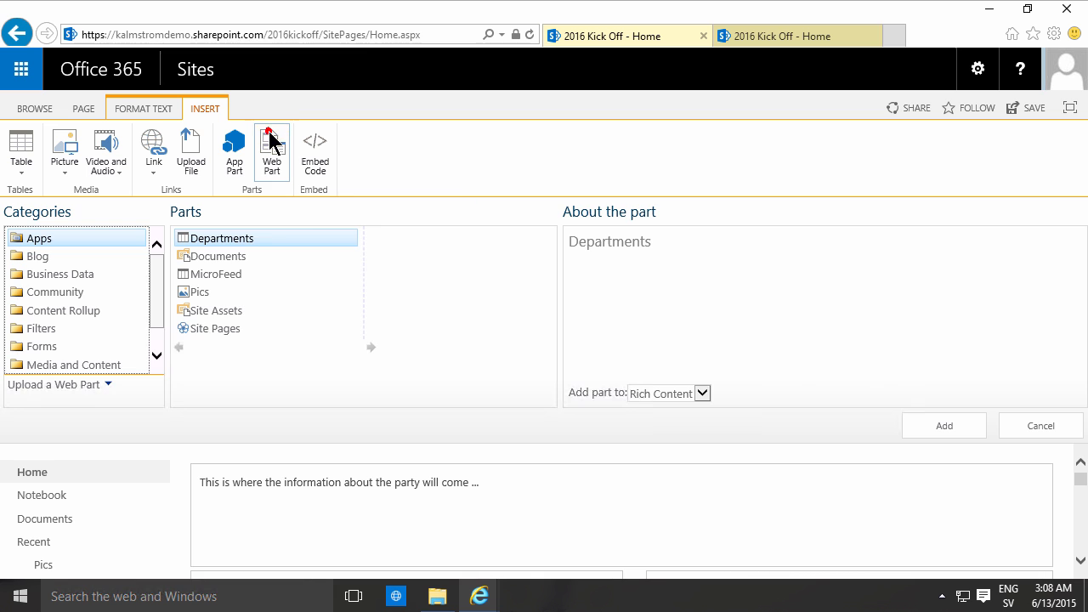
Add the Media and Content > Picture Library Slideshow web part to the page.
{"action": "left_click", "coordinate": [95, 365]}
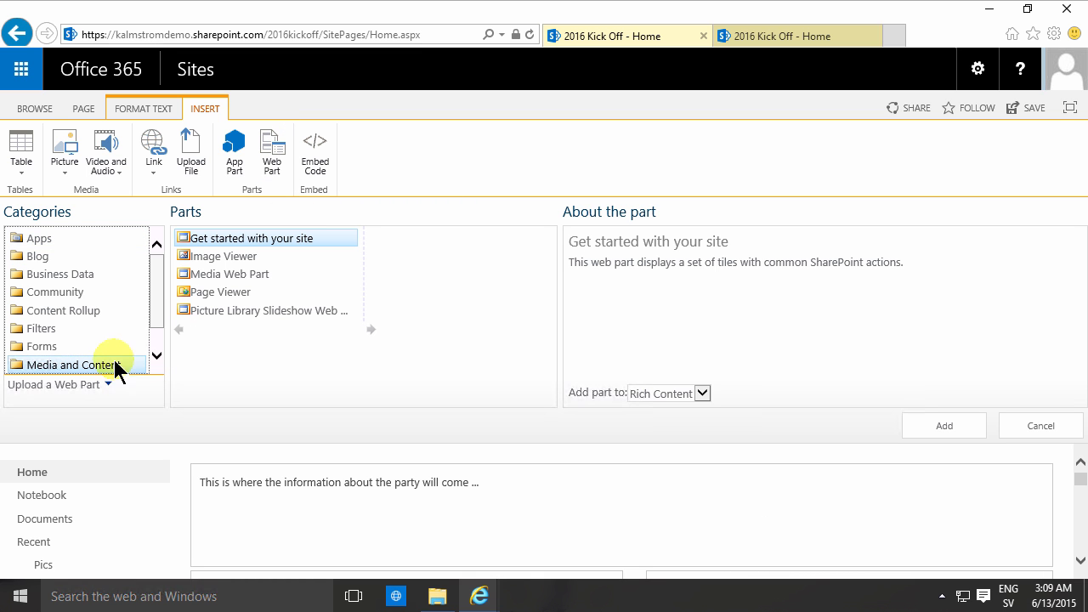
{"action": "left_click", "coordinate": [247, 311]}
{"action": "left_click", "coordinate": [944, 425]}
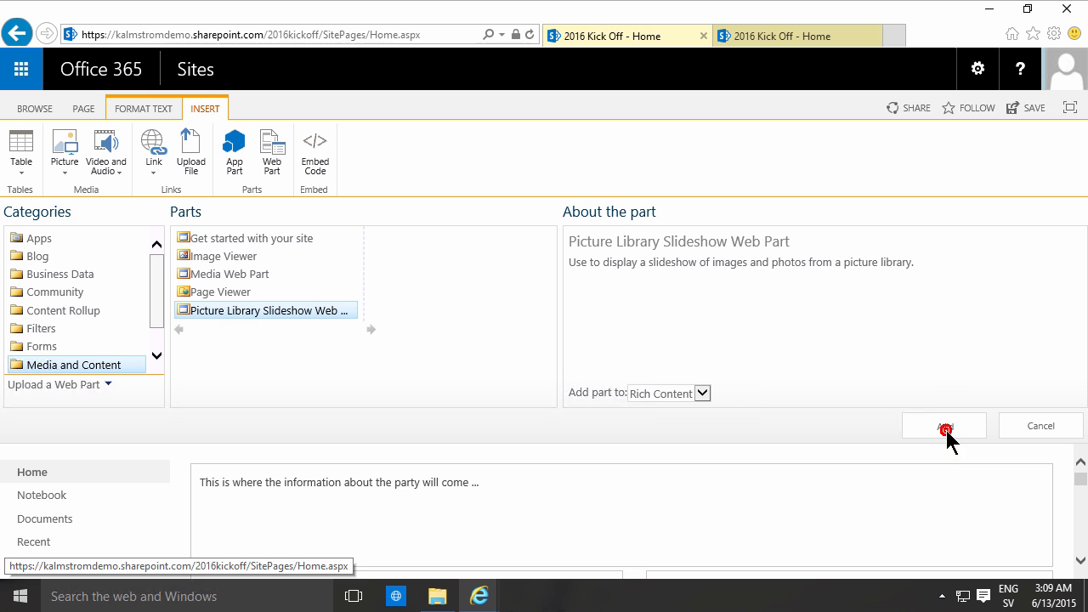
{"action": "left_click", "coordinate": [1009, 269]}
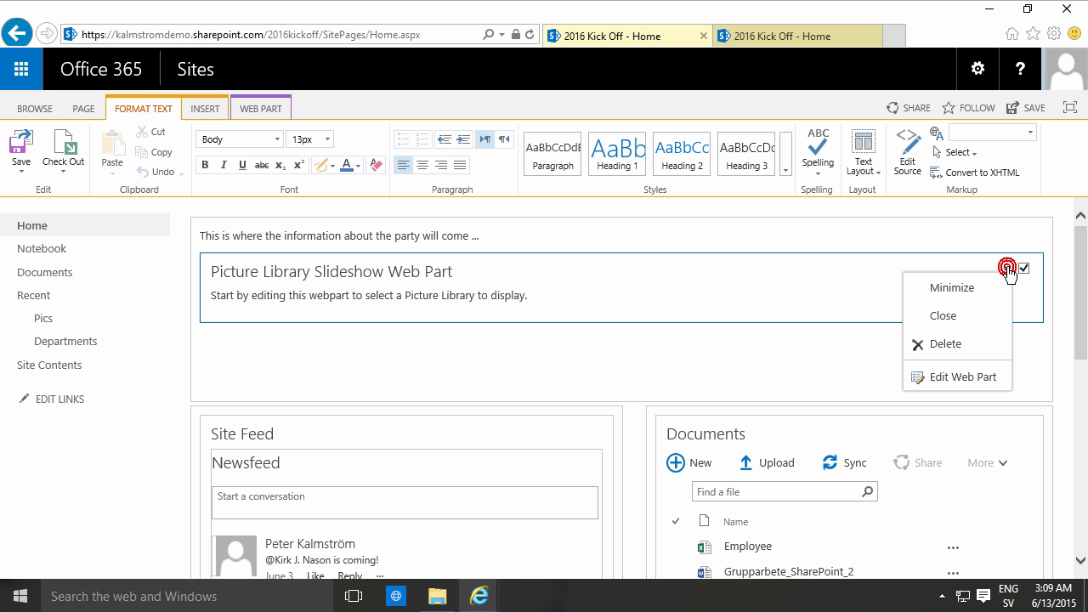
Set the slideshow duration to 3 seconds and source it from the Pics library's All Pictures view.
{"action": "left_click", "coordinate": [970, 380]}
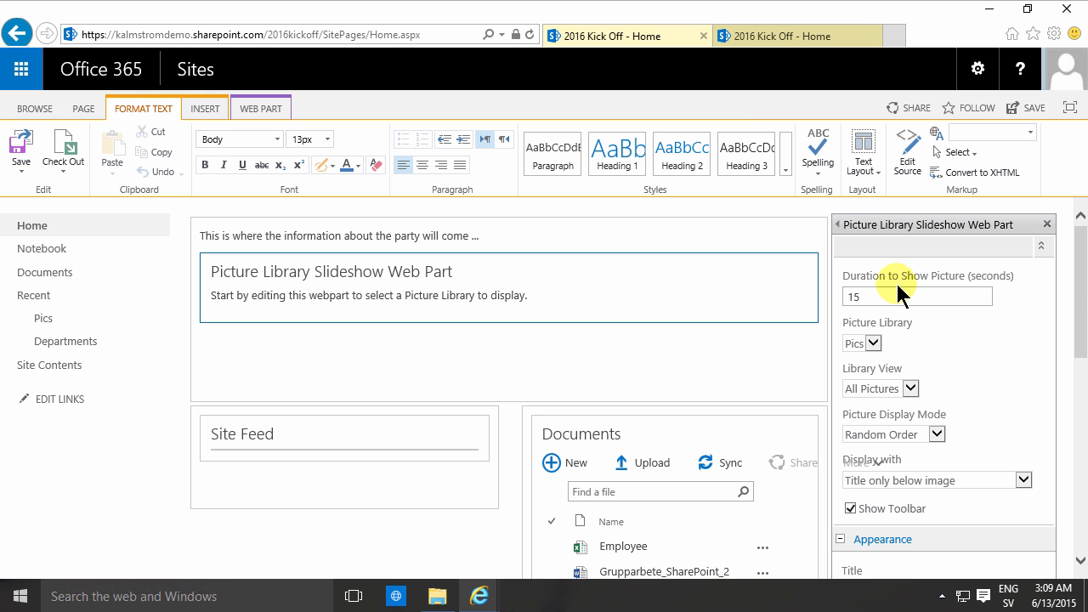
{"action": "left_click", "coordinate": [893, 295]}
{"action": "type", "text": "3"}
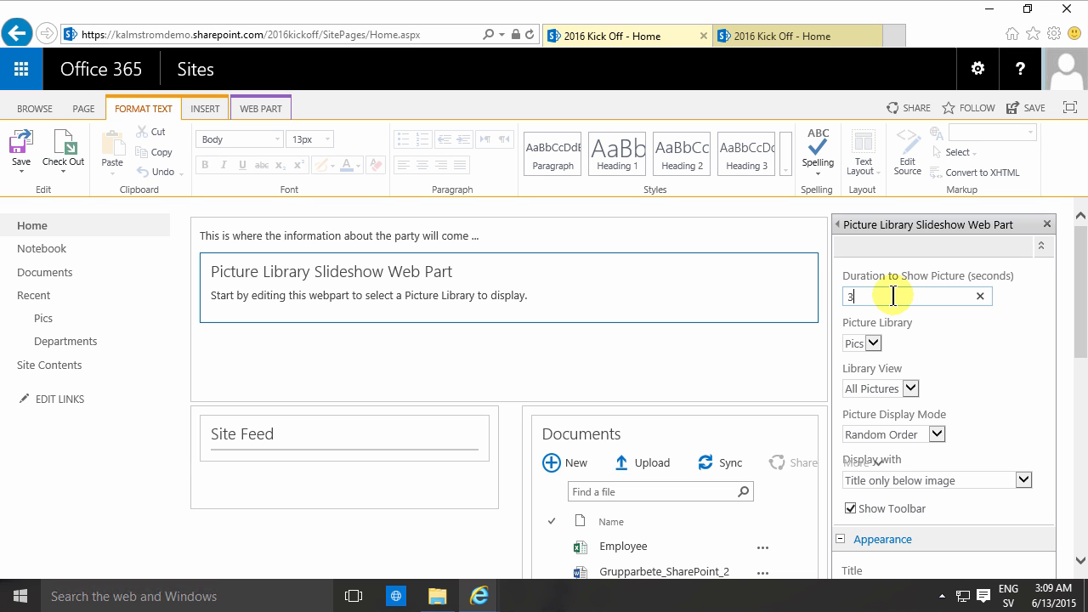
{"action": "left_click", "coordinate": [873, 345]}
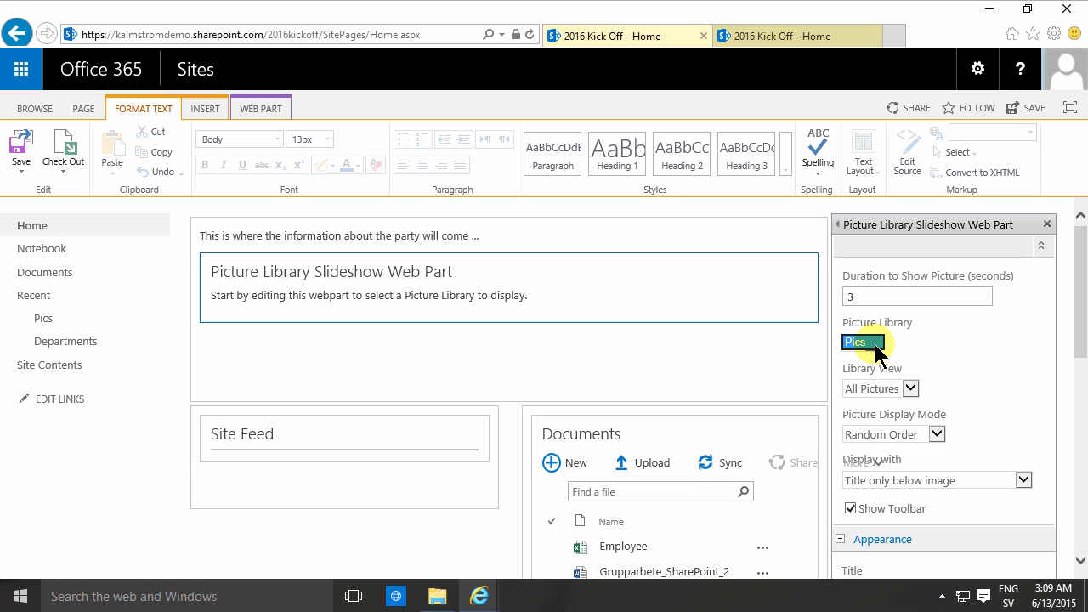
{"action": "left_click", "coordinate": [707, 301]}
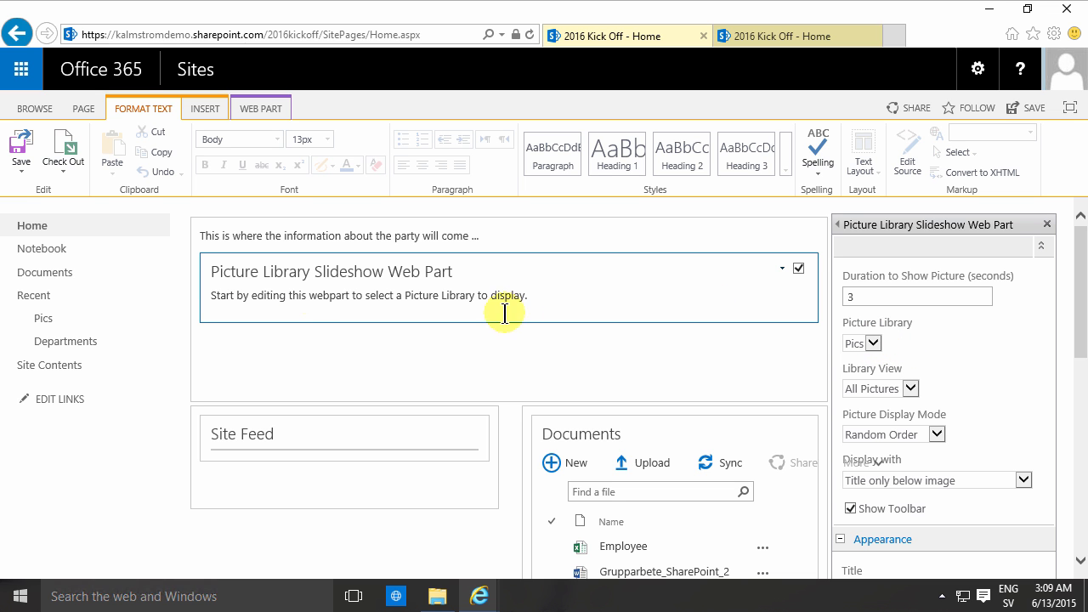
{"action": "left_click", "coordinate": [910, 390]}
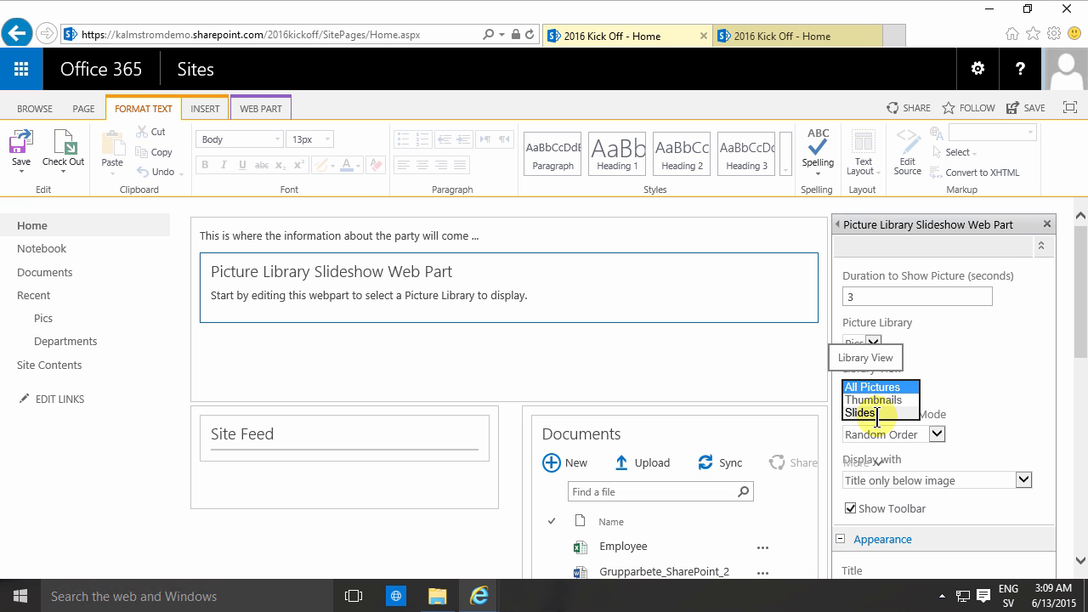
{"action": "left_click", "coordinate": [992, 398]}
Show the pictures in random order with no title or description.
{"action": "left_click", "coordinate": [936, 434]}
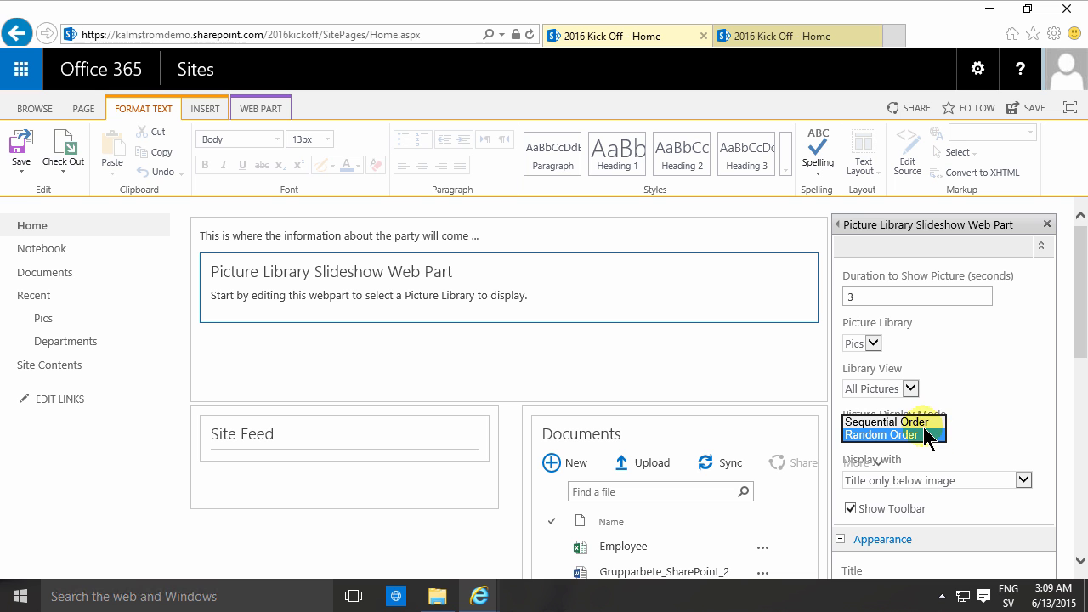
{"action": "left_click", "coordinate": [975, 435]}
{"action": "left_click", "coordinate": [985, 483]}
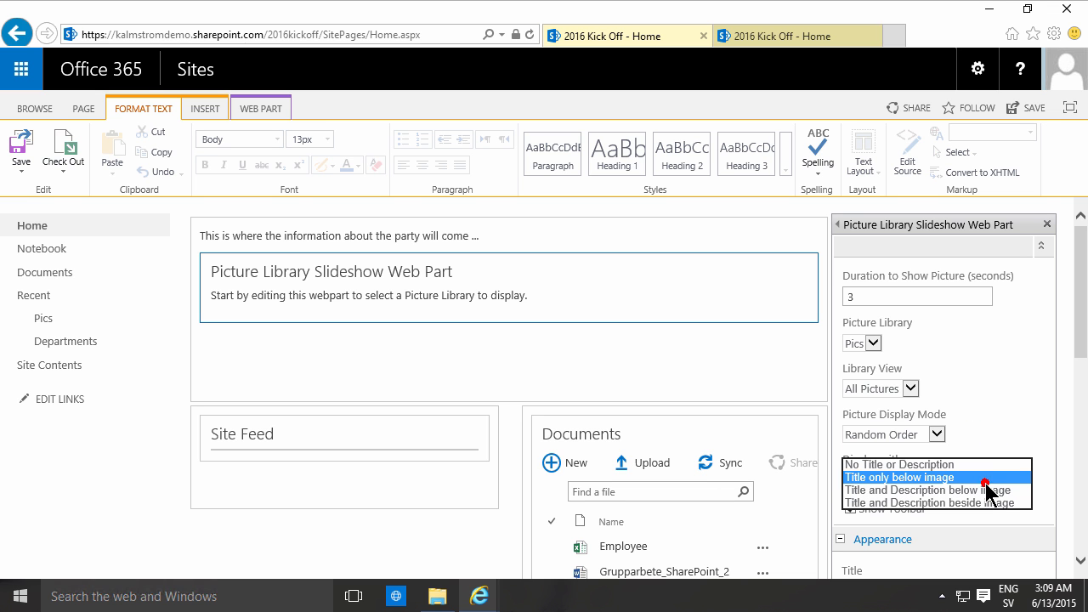
{"action": "left_click", "coordinate": [922, 464]}
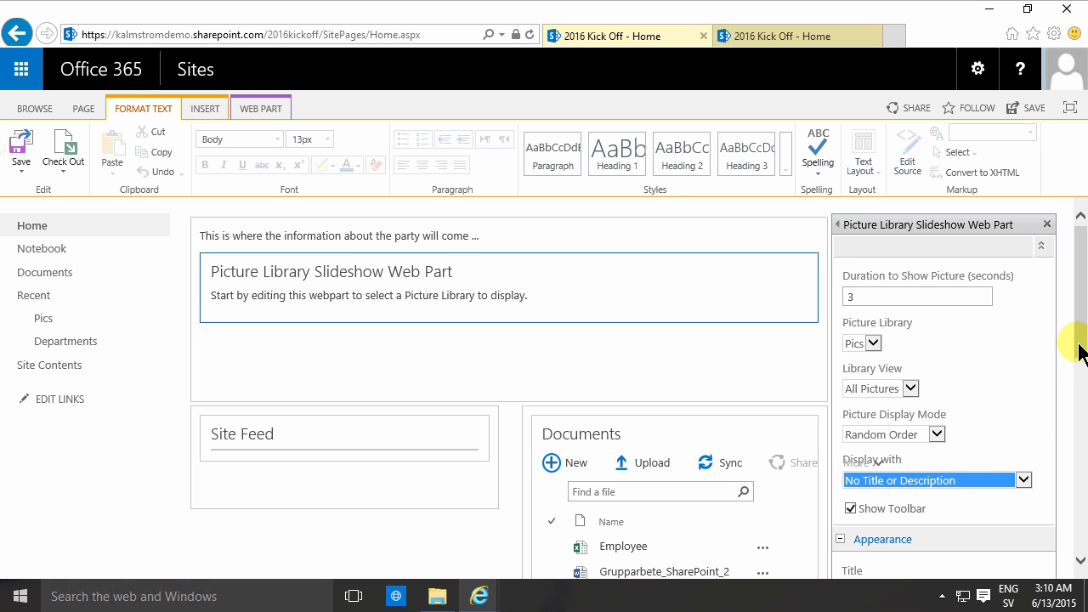
{"action": "scroll", "coordinate": [1054, 374], "scroll_direction": "down", "scroll_amount": 3}
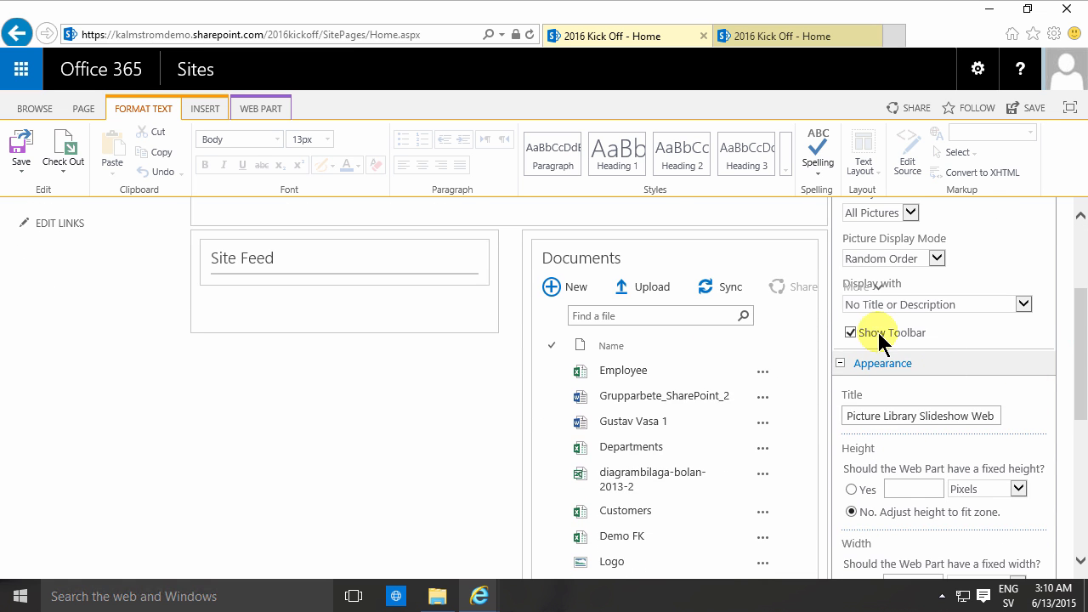
Turn off Show Toolbar, set Chrome Type to None, and apply the slideshow settings.
{"action": "left_click", "coordinate": [850, 333]}
{"action": "left_click_drag", "start_coordinate": [1080, 383], "coordinate": [1080, 502]}
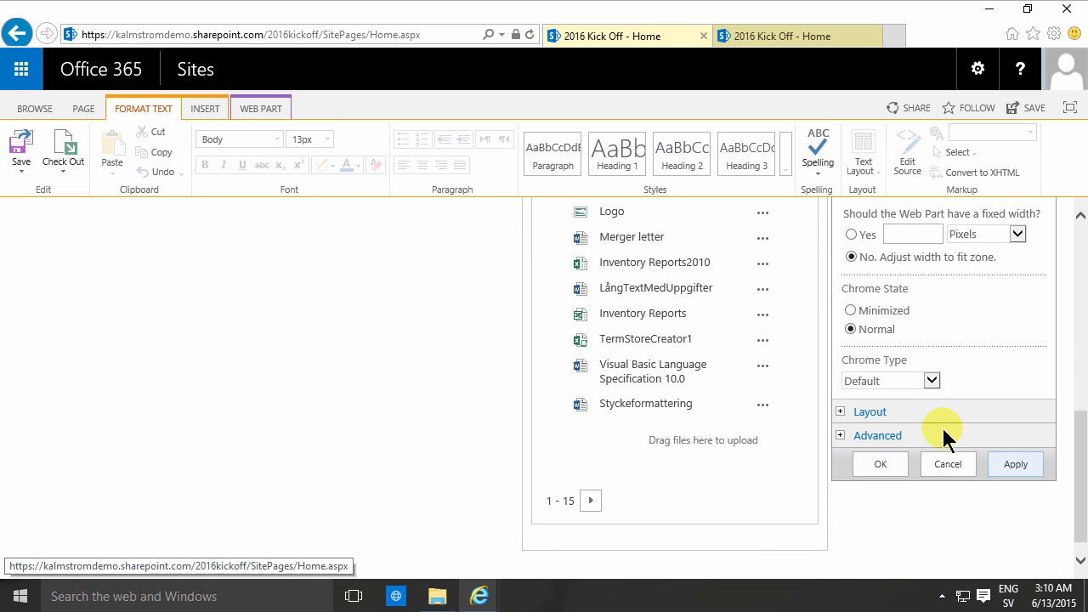
{"action": "left_click", "coordinate": [926, 379]}
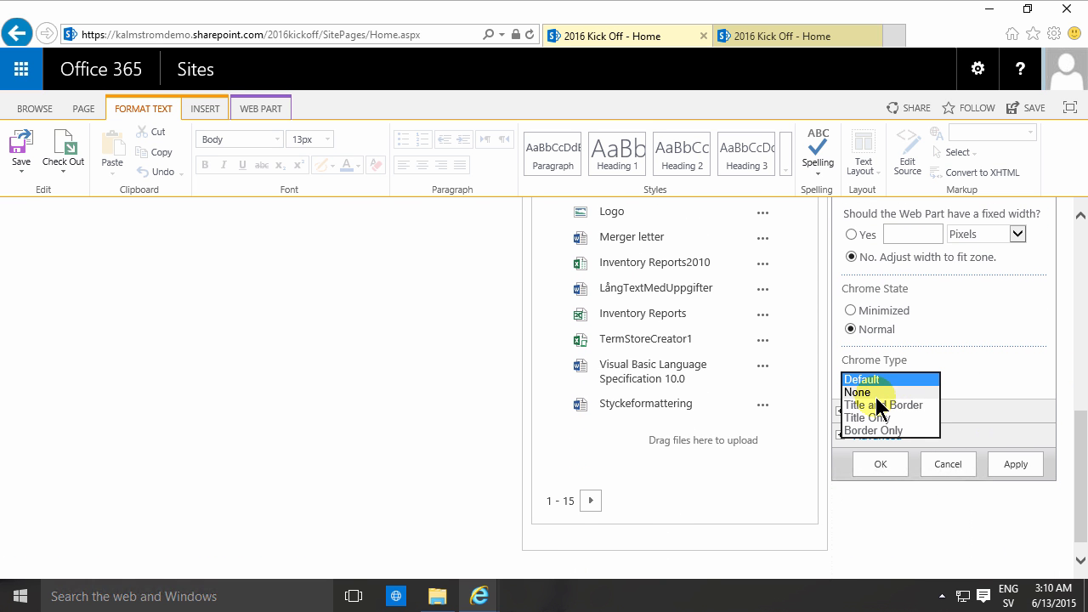
{"action": "left_click", "coordinate": [875, 393]}
{"action": "scroll", "coordinate": [1081, 465], "scroll_direction": "up", "scroll_amount": 3}
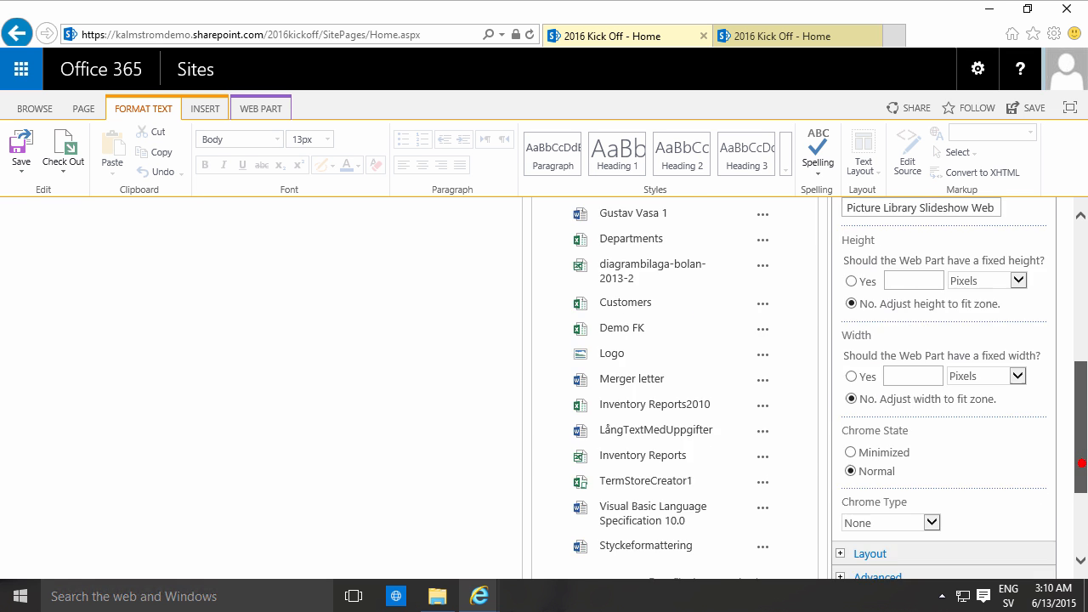
{"action": "scroll", "coordinate": [1080, 463], "scroll_direction": "up", "scroll_amount": 5}
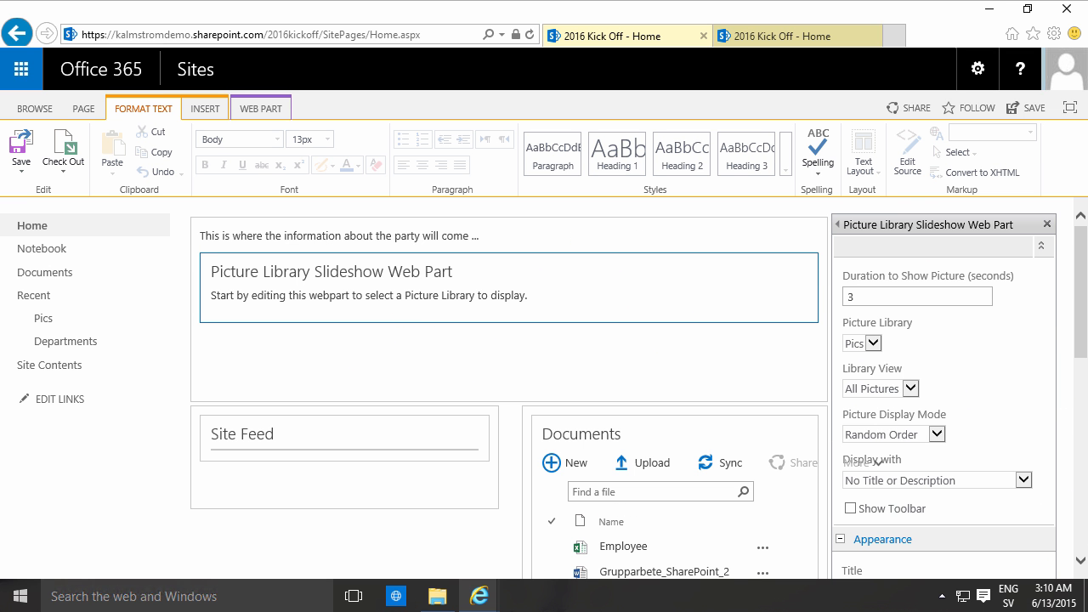
{"action": "scroll", "coordinate": [1070, 328], "scroll_direction": "down", "scroll_amount": 10}
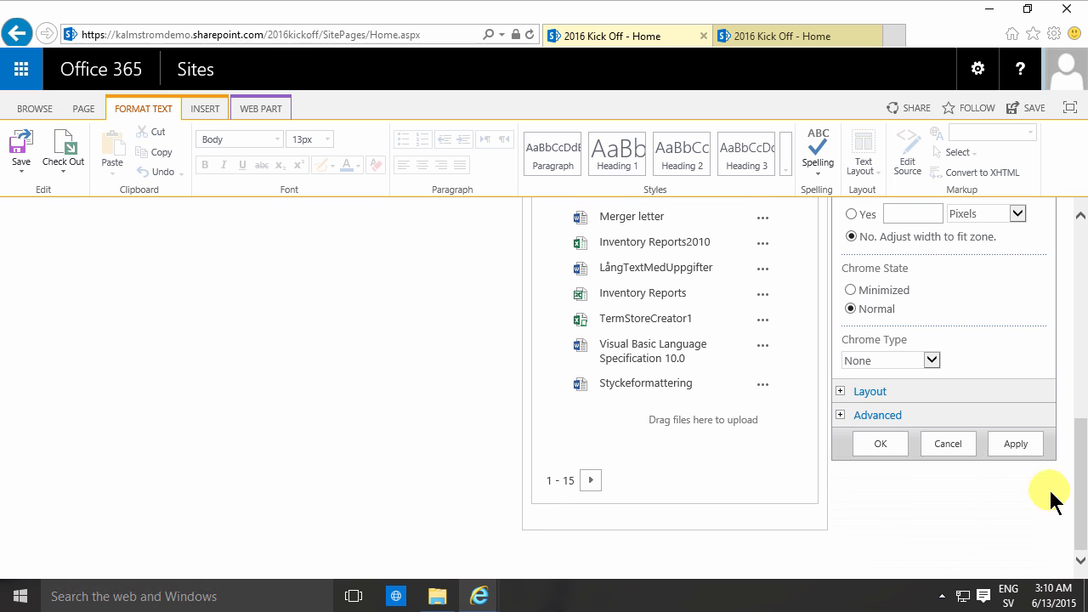
{"action": "left_click", "coordinate": [1015, 444]}
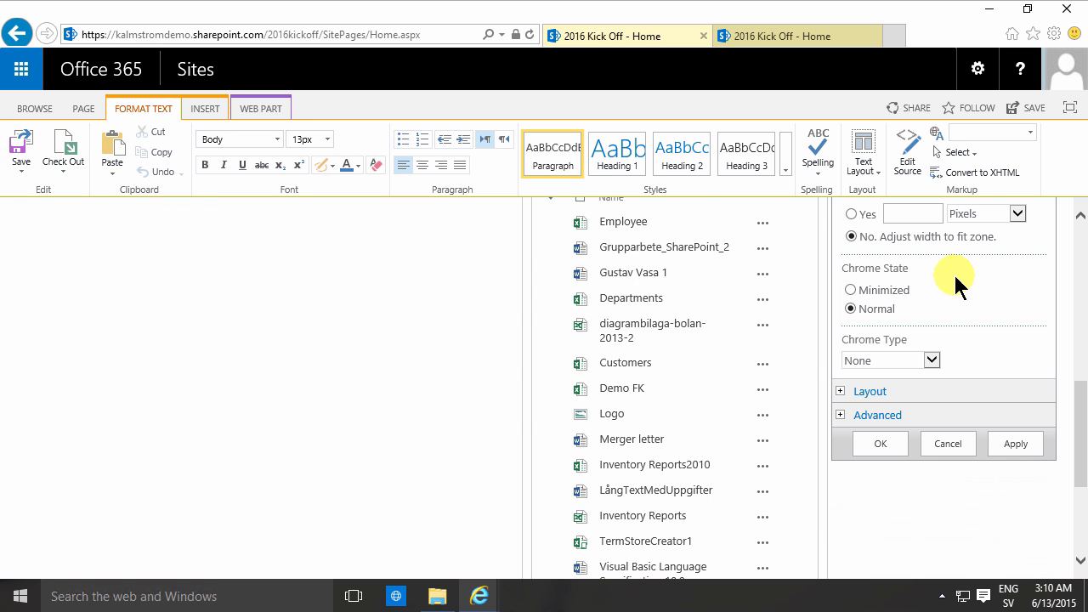
{"action": "scroll", "coordinate": [1012, 265], "scroll_direction": "up", "scroll_amount": 3}
{"action": "scroll", "coordinate": [955, 256], "scroll_direction": "up", "scroll_amount": 2}
{"action": "scroll", "coordinate": [955, 257], "scroll_direction": "up", "scroll_amount": 2}
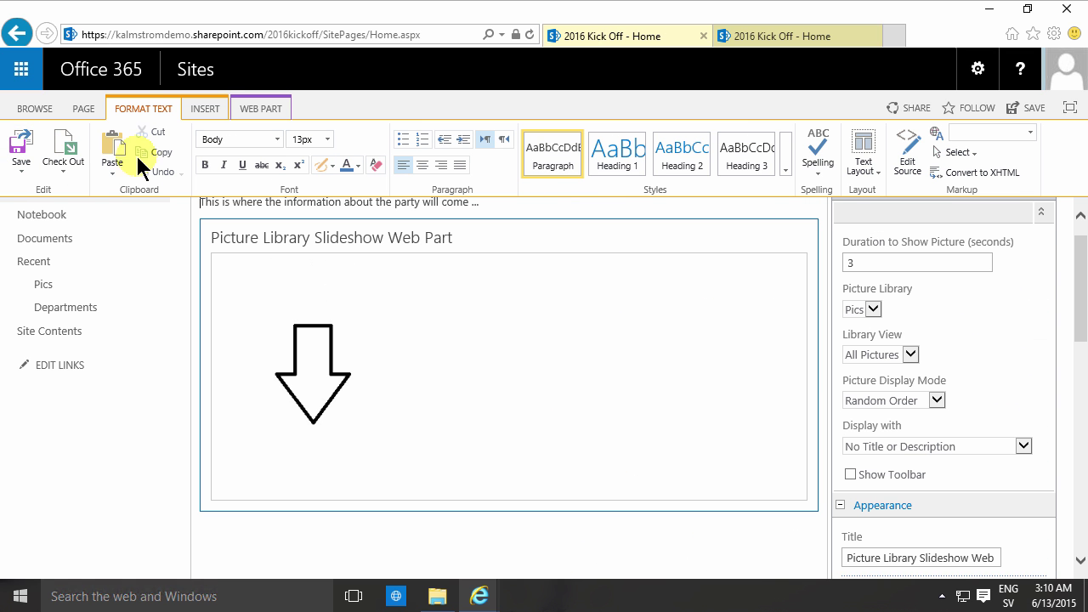
Save the home page so it leaves edit mode with the slideshow in place.
{"action": "left_click", "coordinate": [22, 146]}
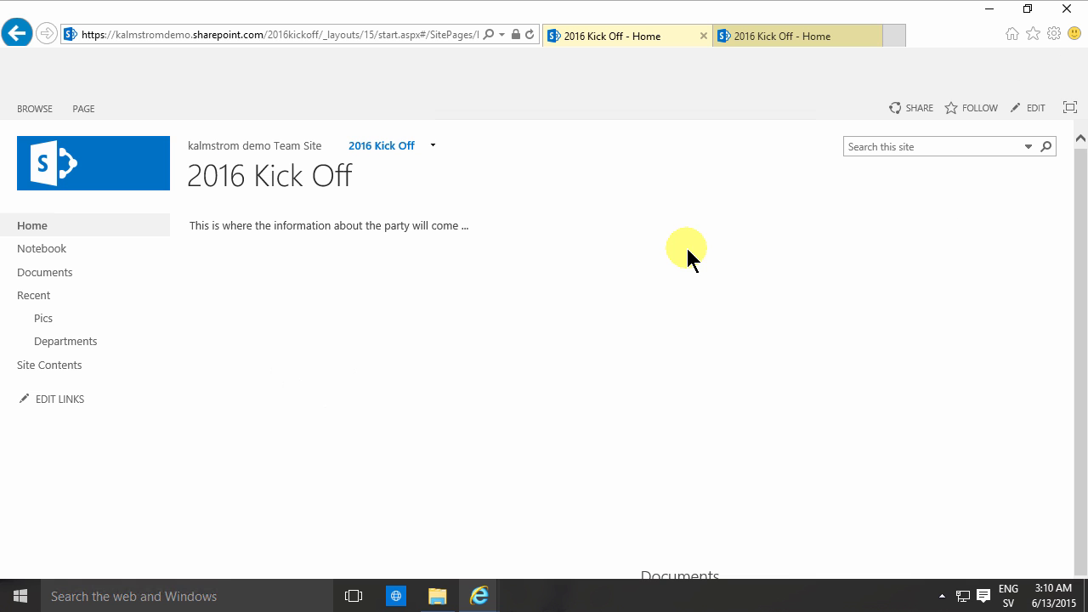